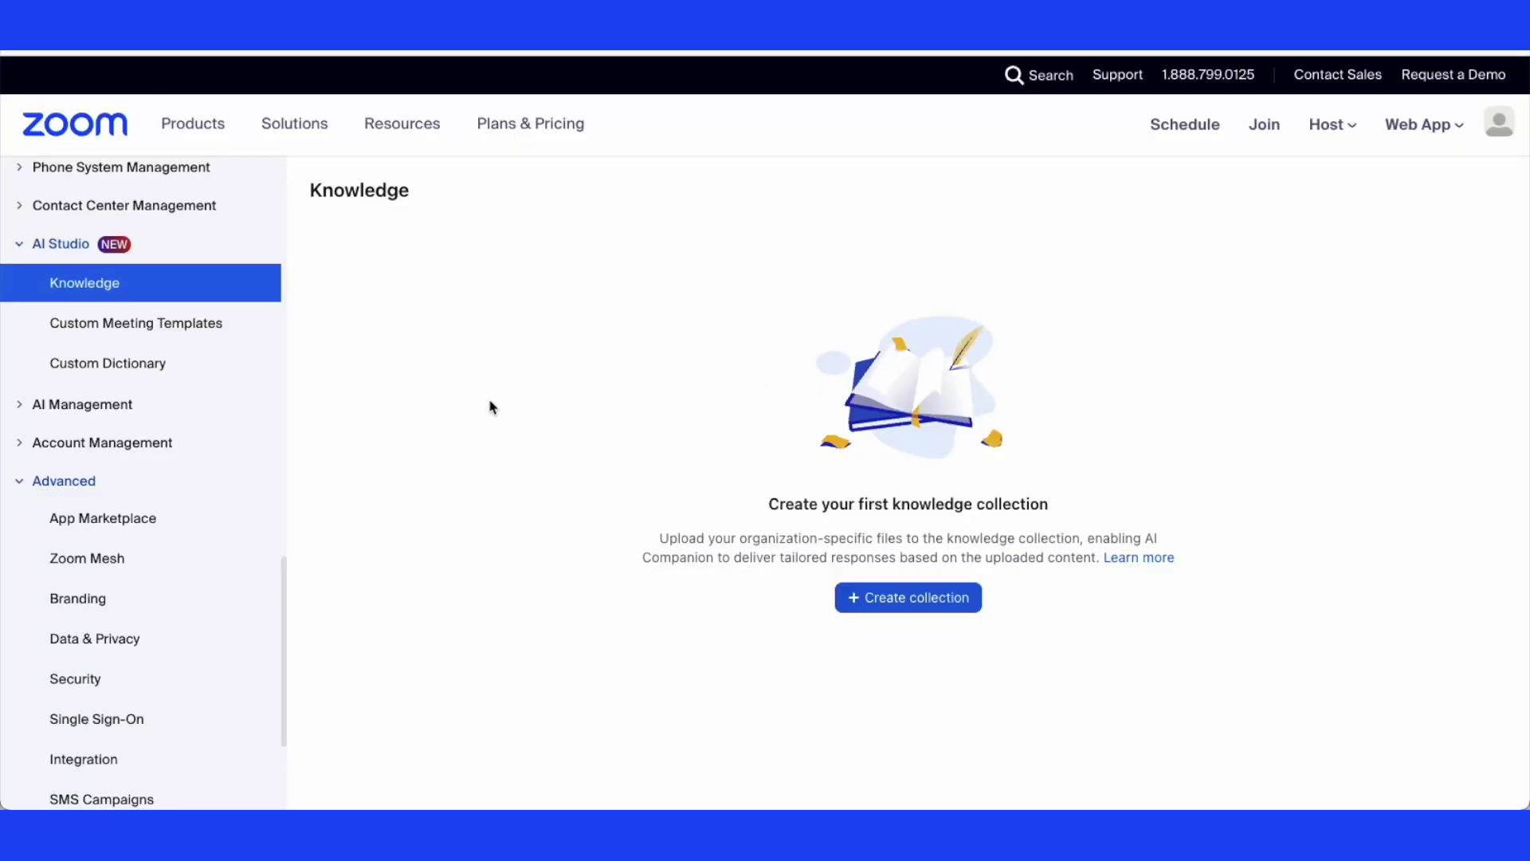
- Add Amazon Q from the App Marketplace to bring up its empty Configure Amazon Q form
{"action": "left_click", "coordinate": [104, 524]}
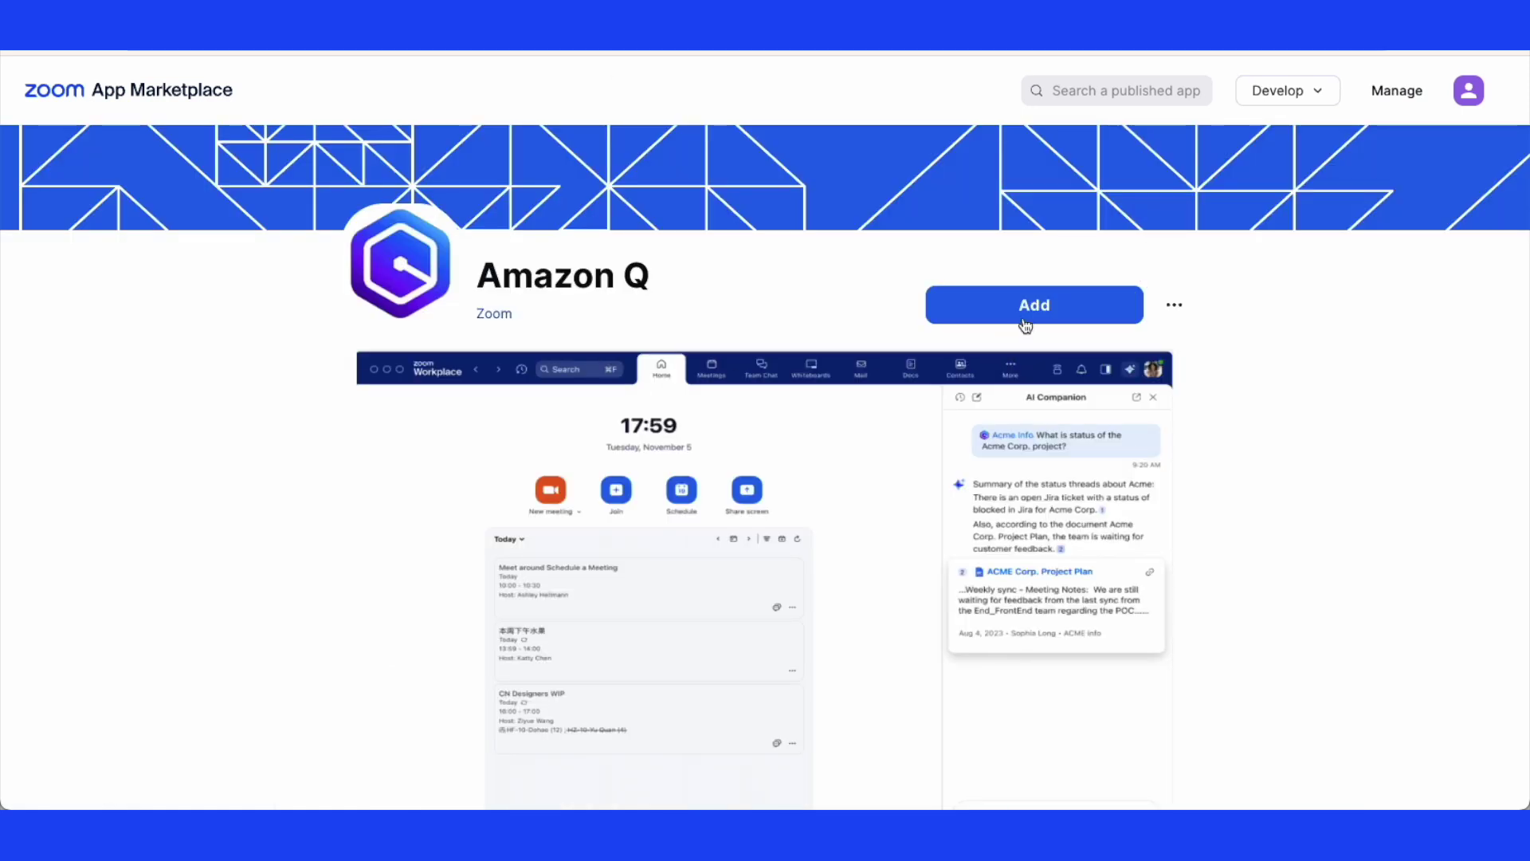
{"action": "left_click", "coordinate": [1025, 324]}
{"action": "scroll", "coordinate": [994, 470], "scroll_direction": "down", "scroll_amount": 1}
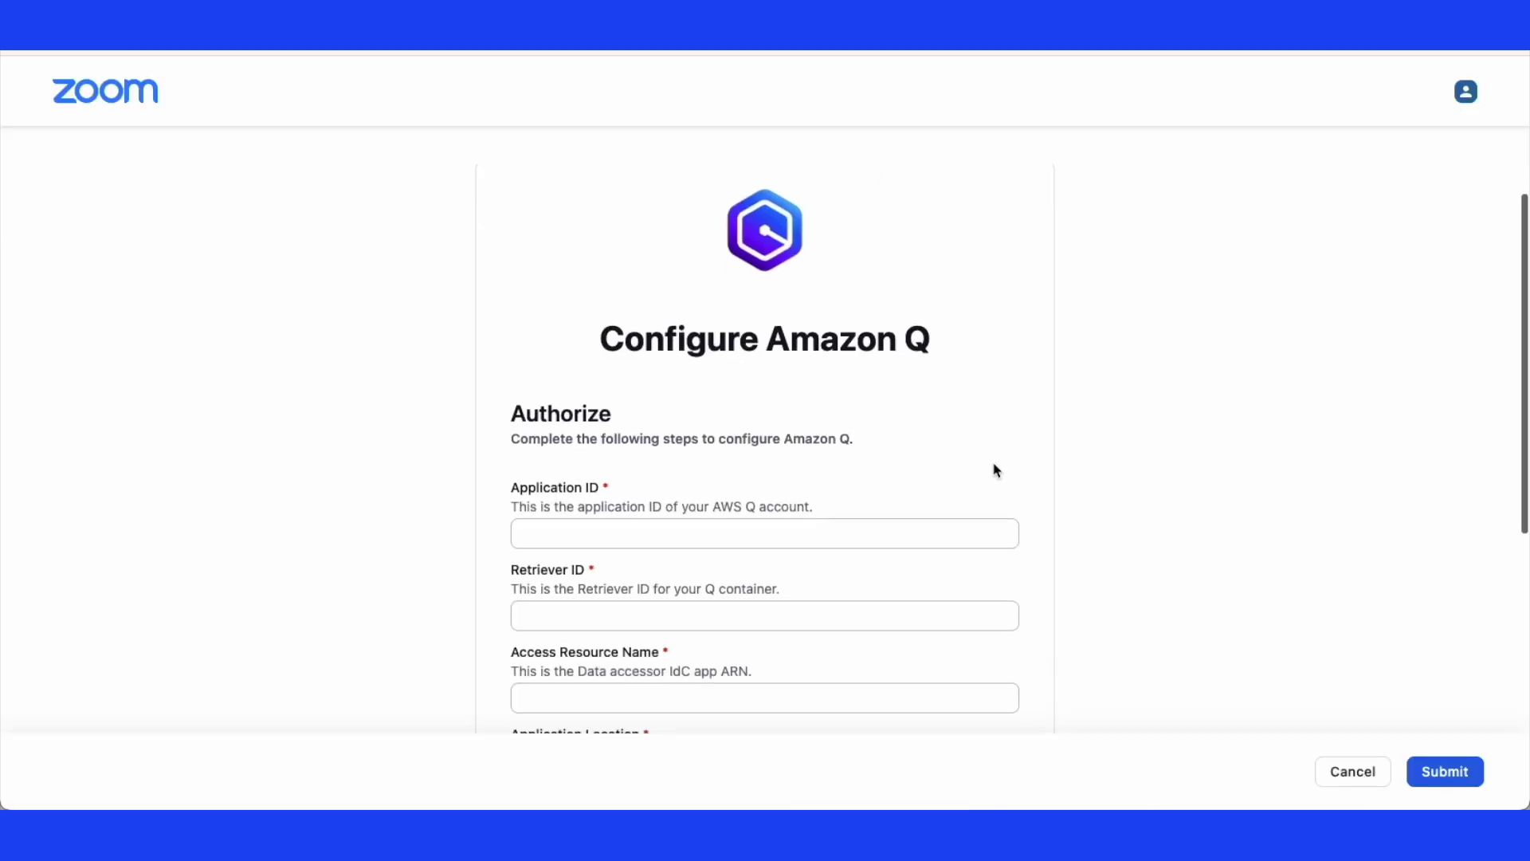
{"action": "scroll", "coordinate": [993, 470], "scroll_direction": "down", "scroll_amount": 4}
- Go through the Amazon Q ID, ARN, location and Display name fields, then view Added Apps
{"action": "left_click", "coordinate": [771, 299]}
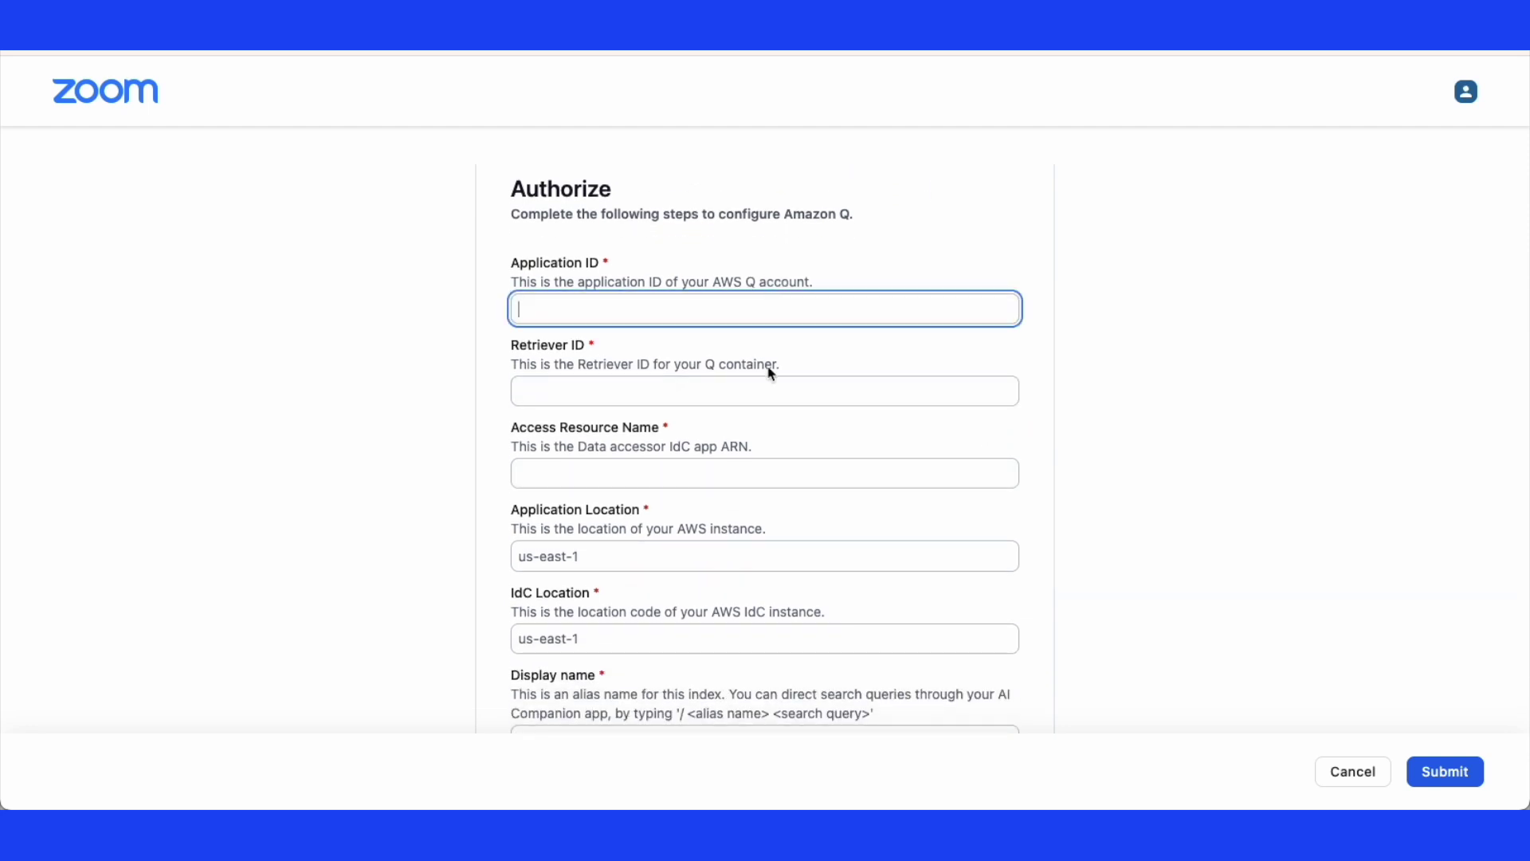
{"action": "left_click", "coordinate": [750, 390]}
{"action": "left_click", "coordinate": [722, 472]}
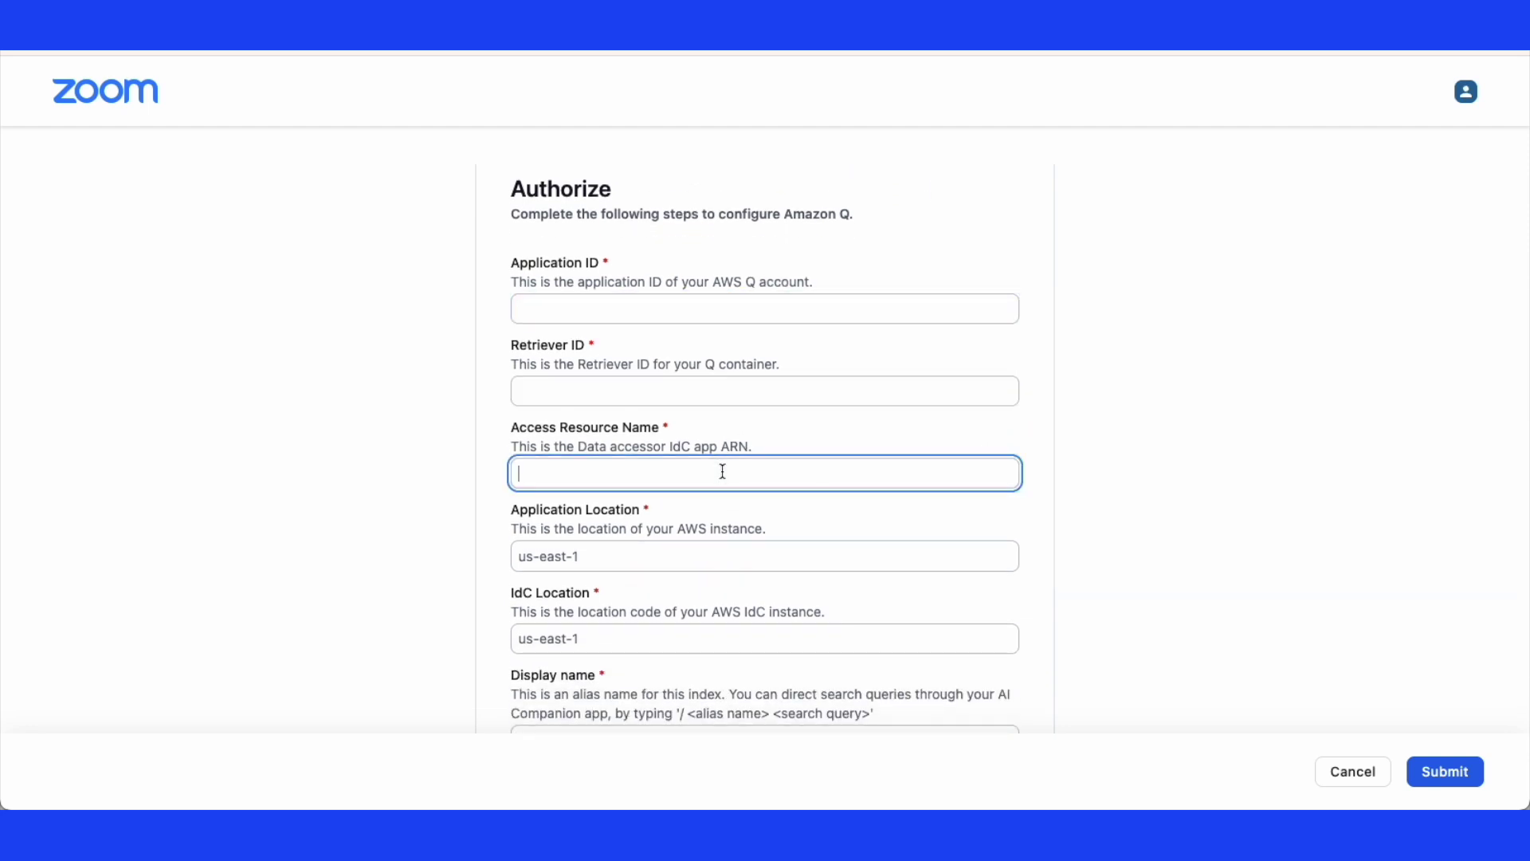
{"action": "scroll", "coordinate": [722, 473], "scroll_direction": "down", "scroll_amount": 1}
{"action": "scroll", "coordinate": [723, 471], "scroll_direction": "down", "scroll_amount": 1}
{"action": "left_click", "coordinate": [676, 451]}
{"action": "left_click", "coordinate": [653, 529]}
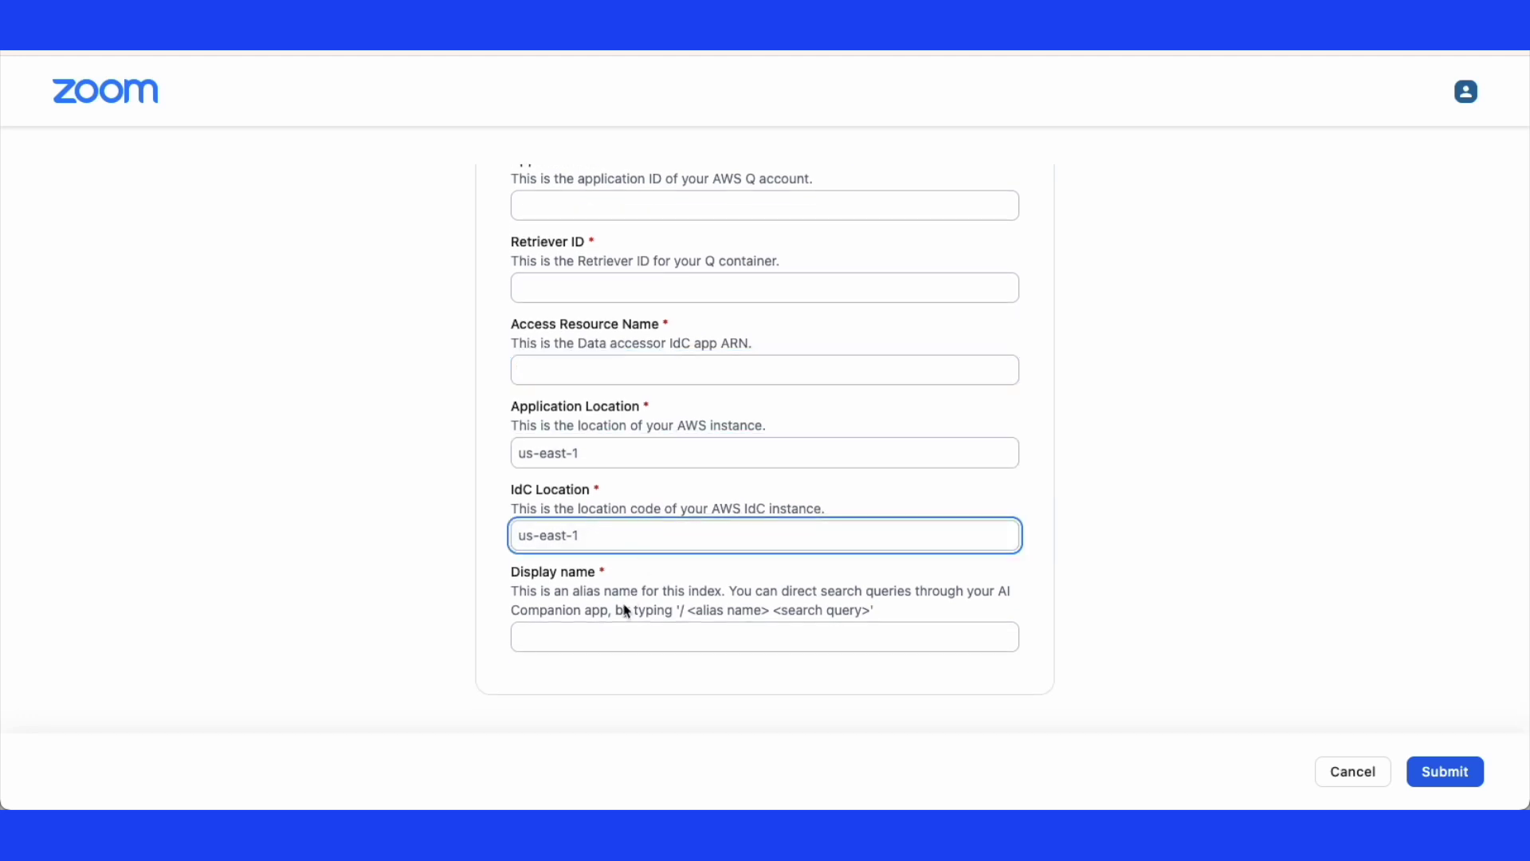
{"action": "left_click", "coordinate": [600, 630]}
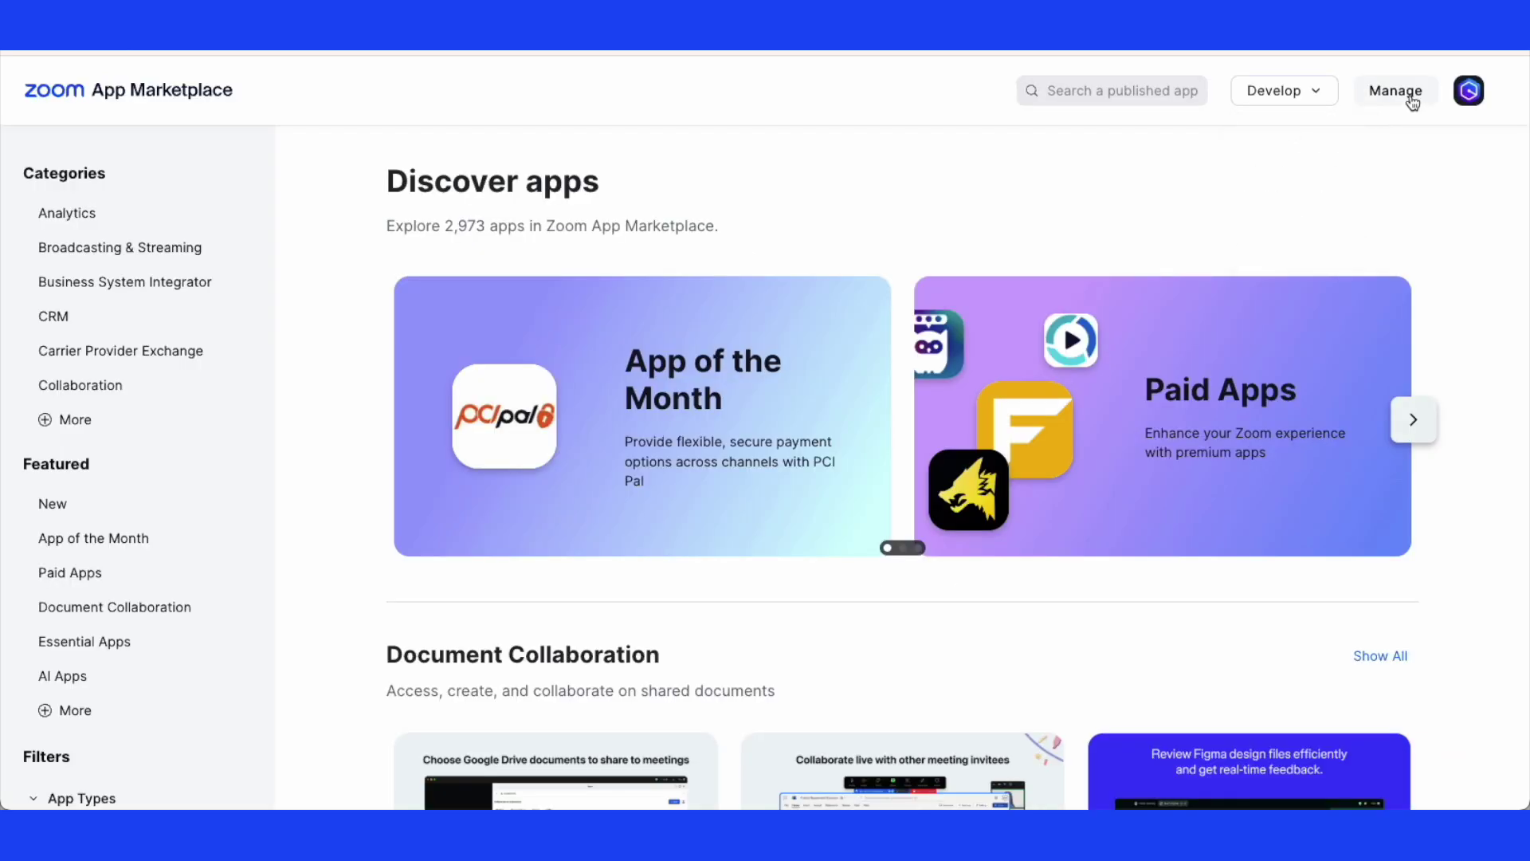
{"action": "left_click", "coordinate": [1409, 94]}
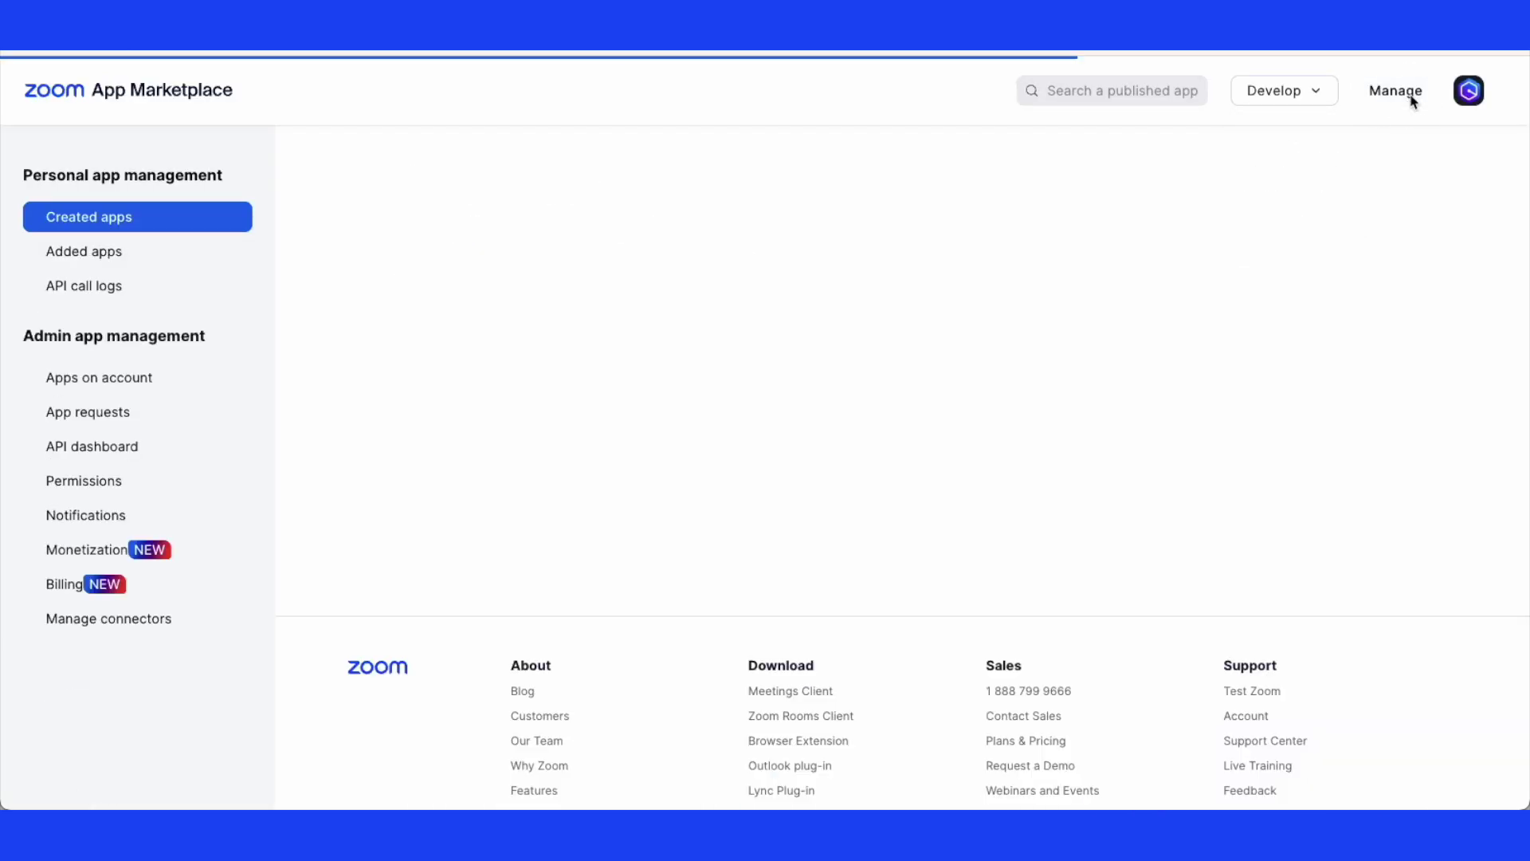
{"action": "left_click", "coordinate": [79, 254]}
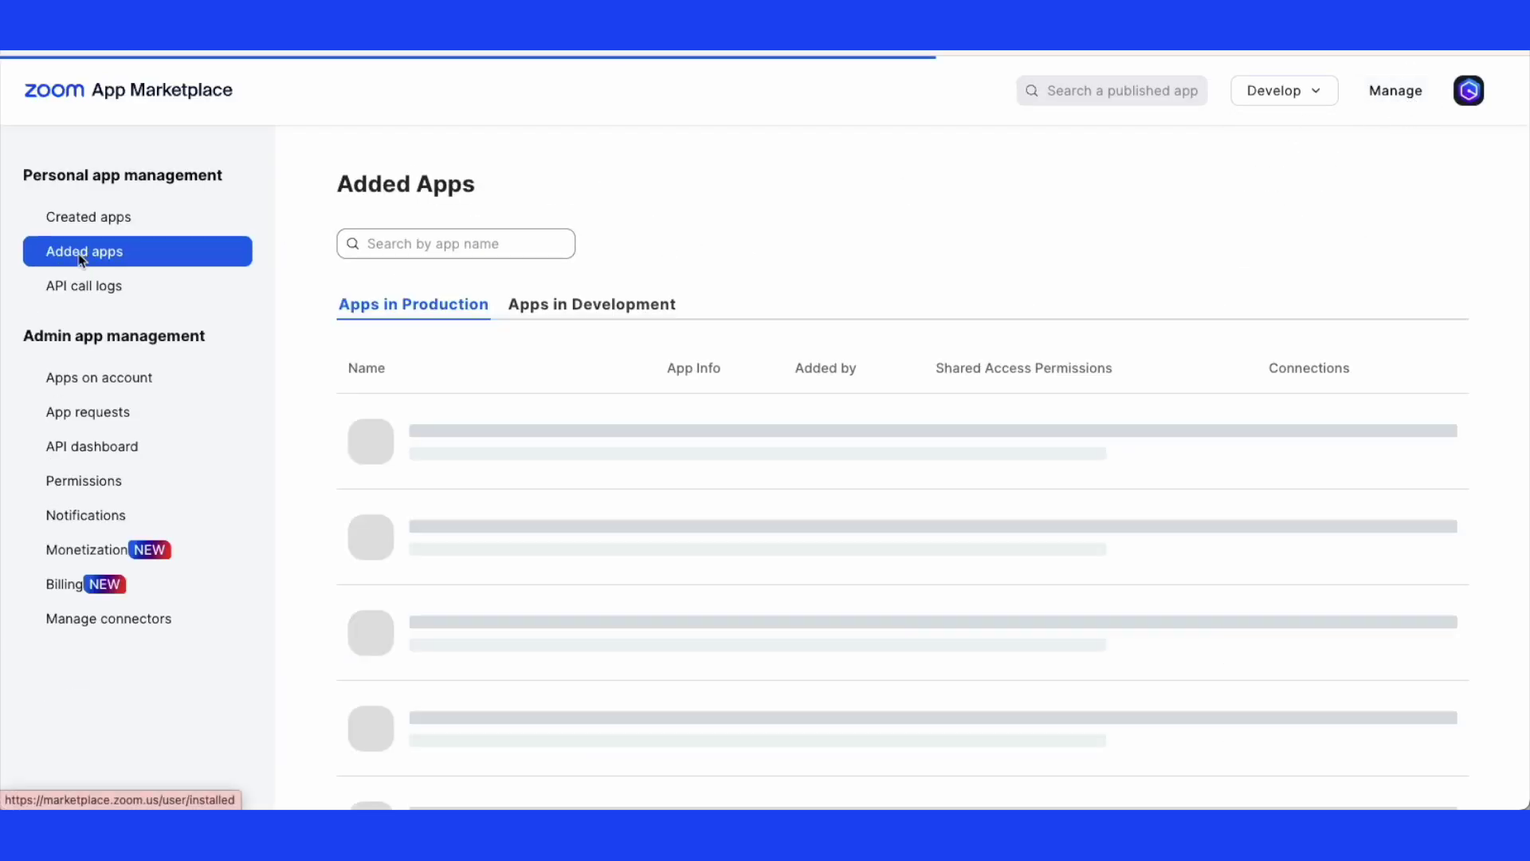